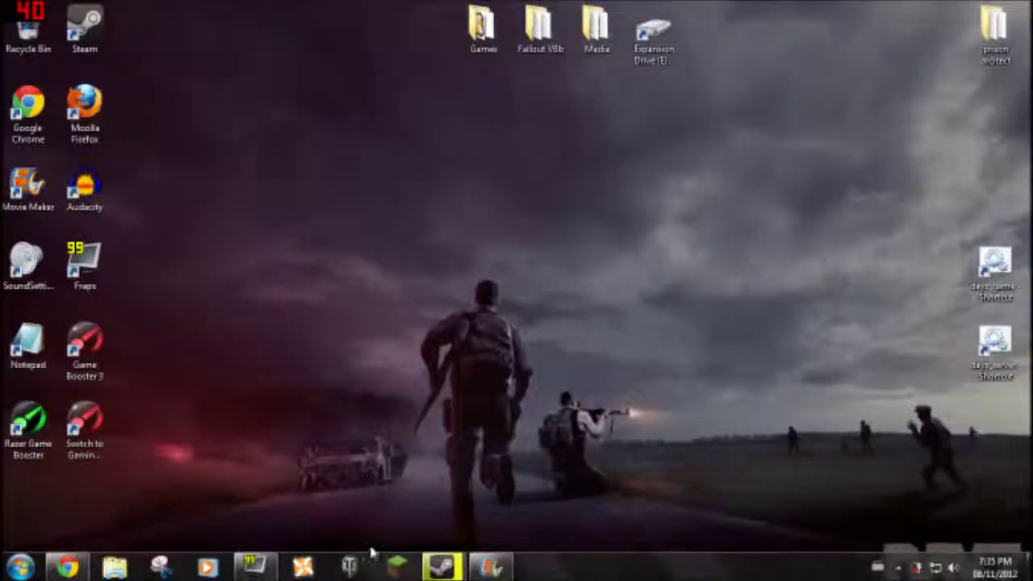
Restore the My Movie - Movie Maker window to full screen from its taskbar thumbnail.
mouse_move(490, 567)
click(519, 503)
mouse_move(491, 567)
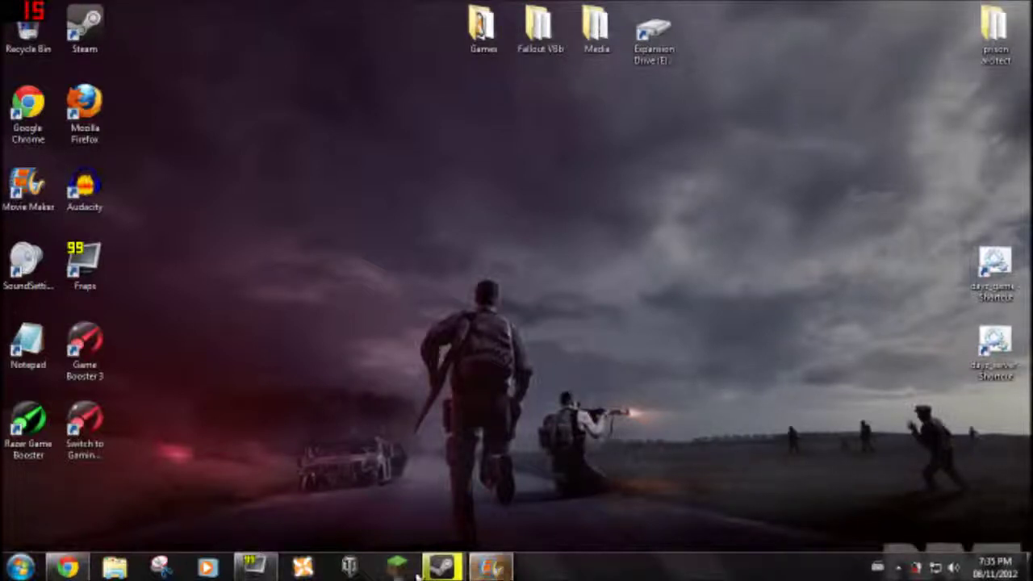
mouse_move(443, 568)
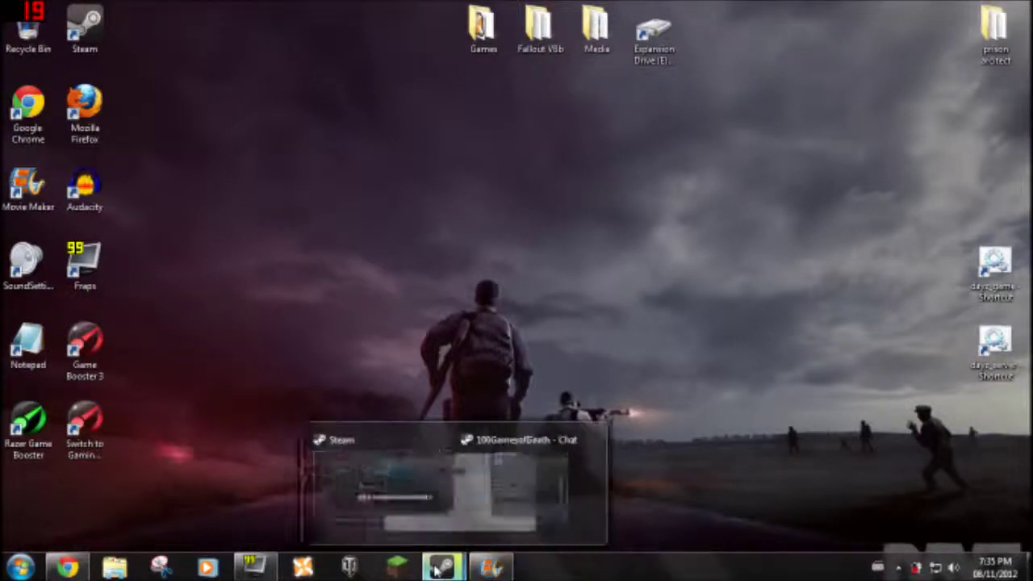
click(498, 569)
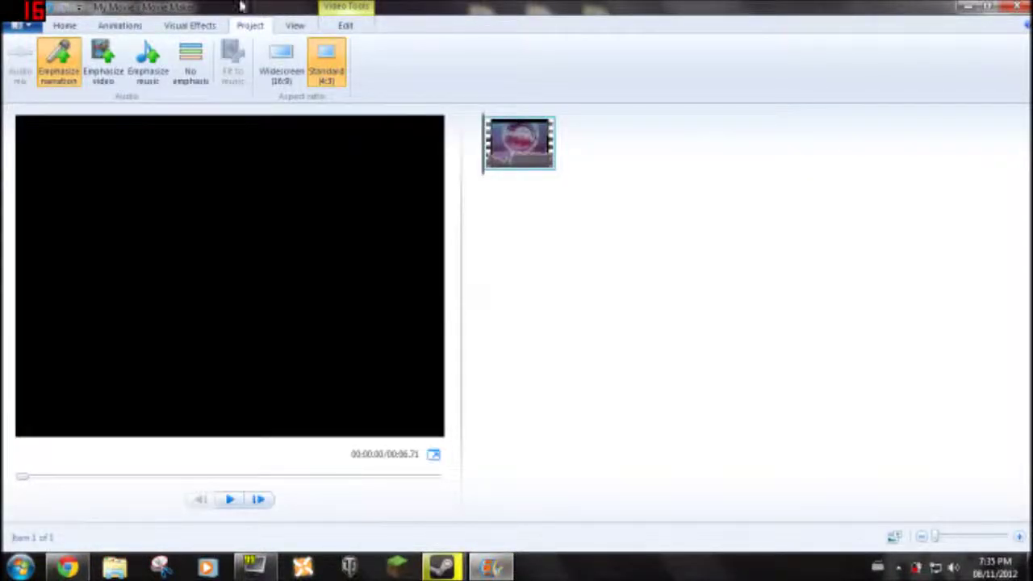
Run the downloaded Windows Essentials 2012 setup from Chrome and close its latest-version-installed notice.
mouse_move(67, 569)
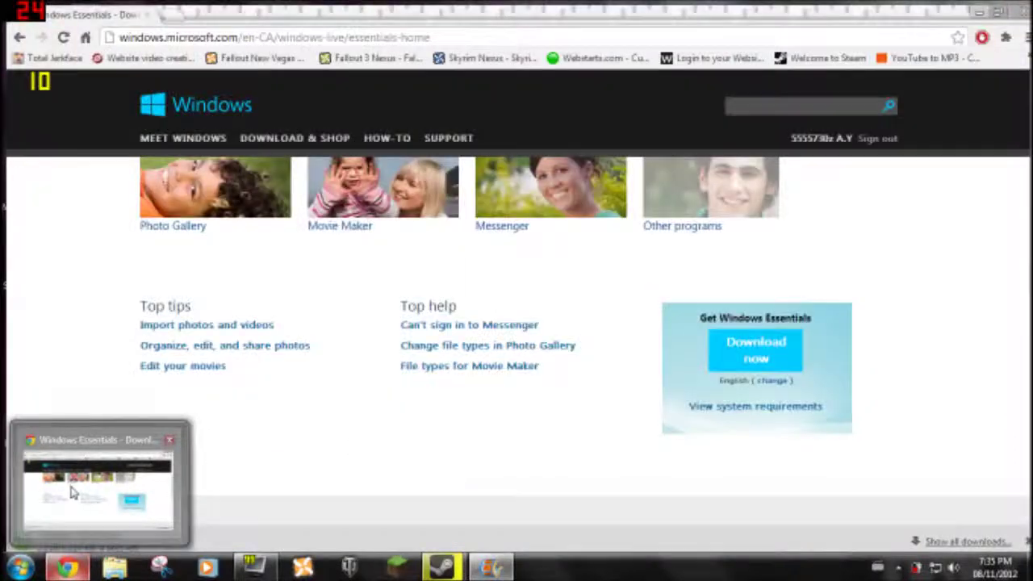
click(71, 492)
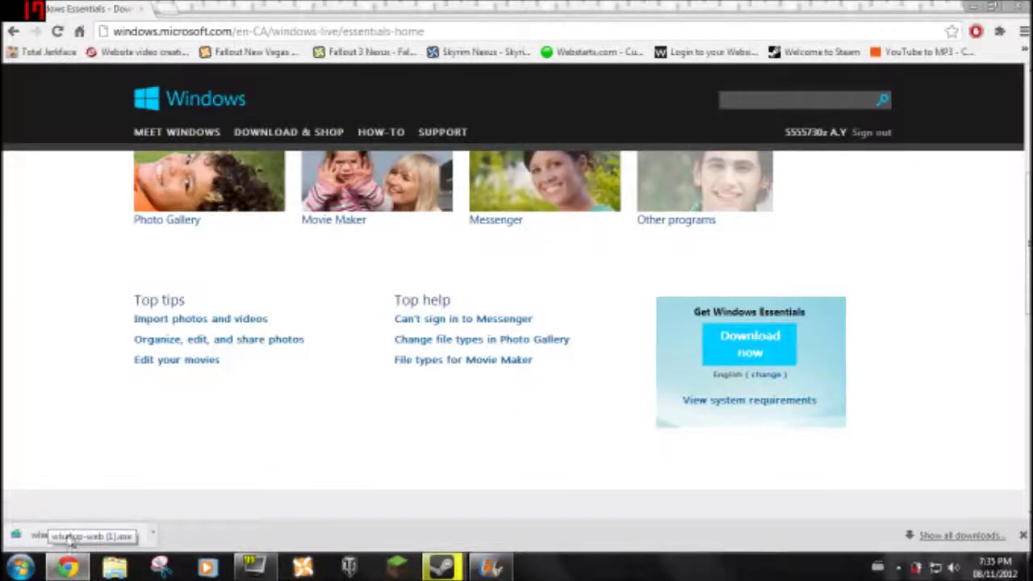
click(71, 541)
click(563, 294)
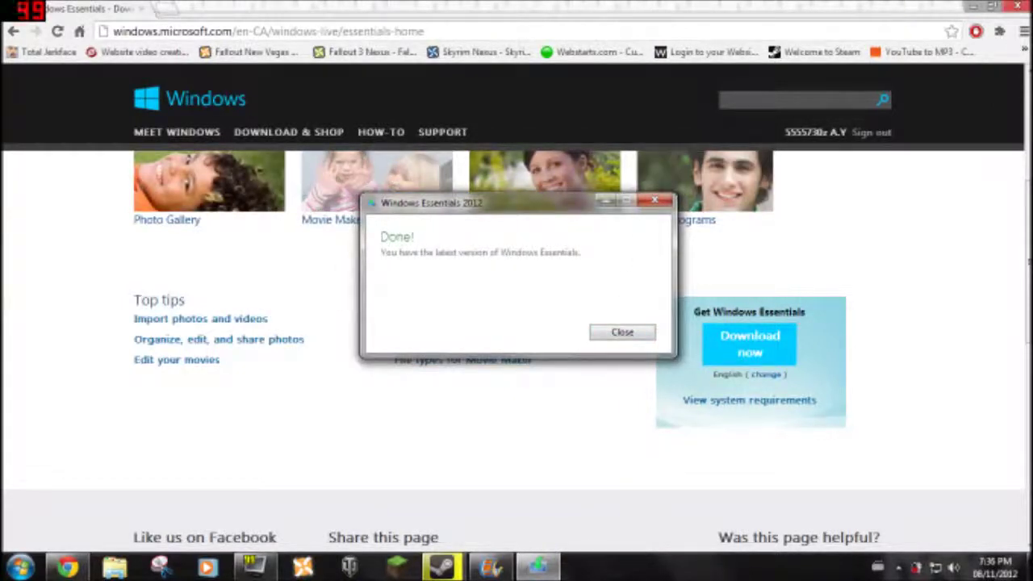
click(655, 201)
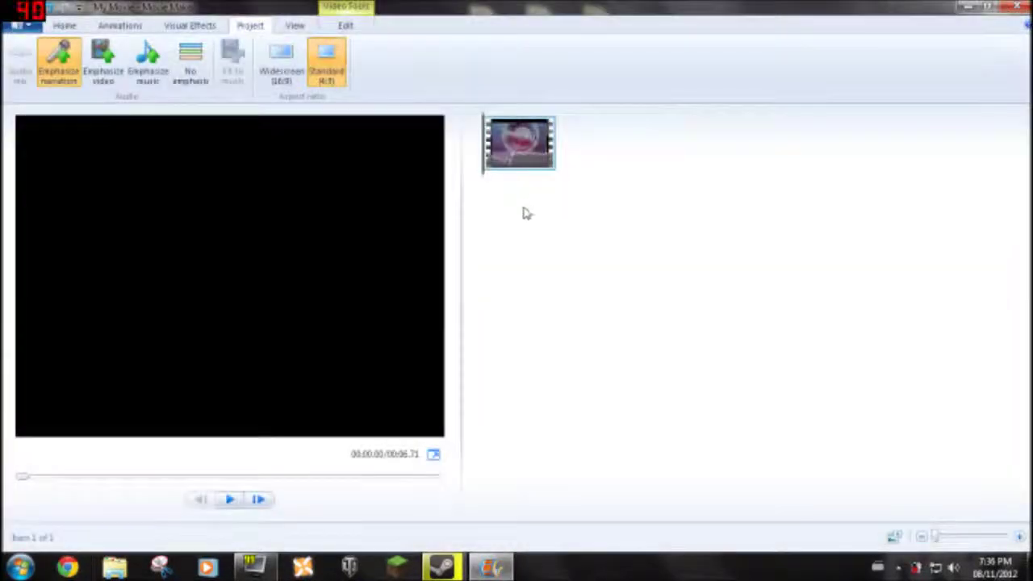
Re-maximize Movie Maker, close the Program Compatibility Assistant, and play the project from the Home tab.
double_click(633, 7)
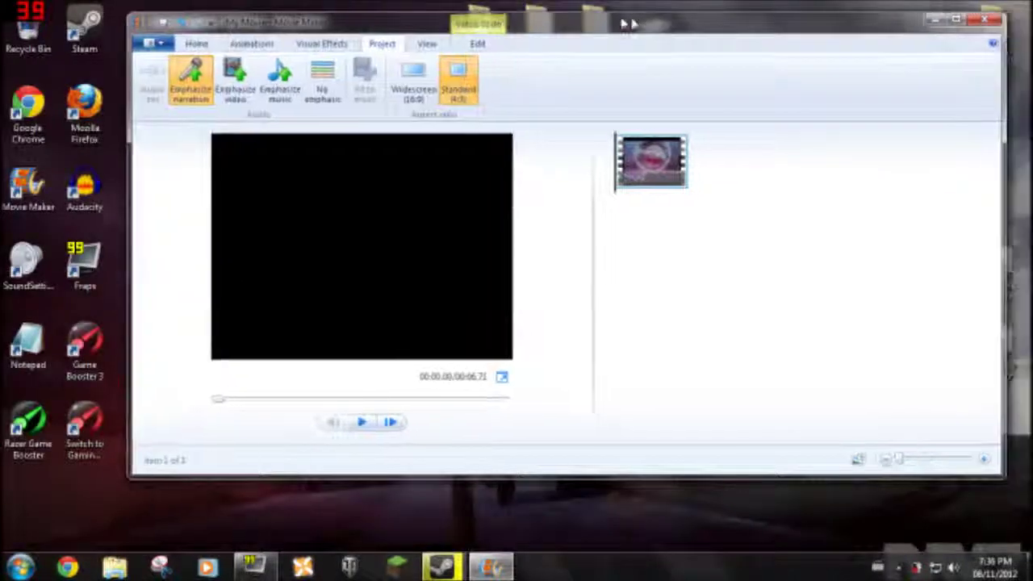
click(943, 16)
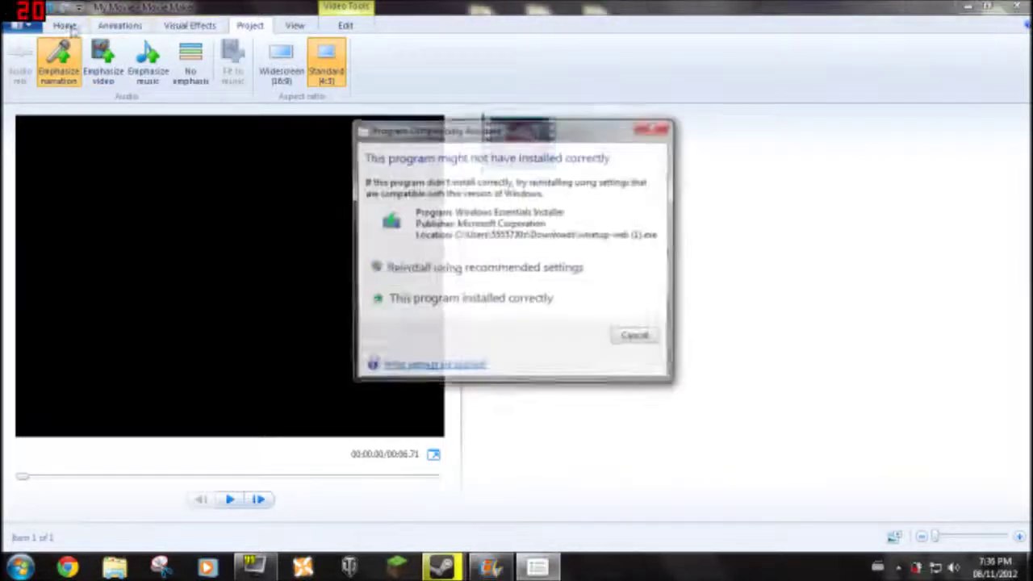
click(670, 129)
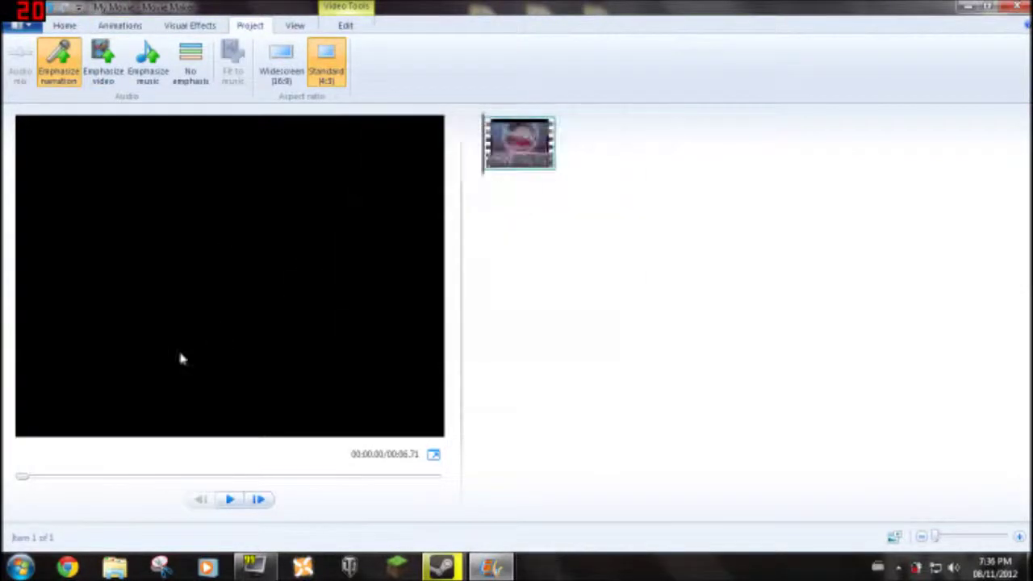
click(65, 25)
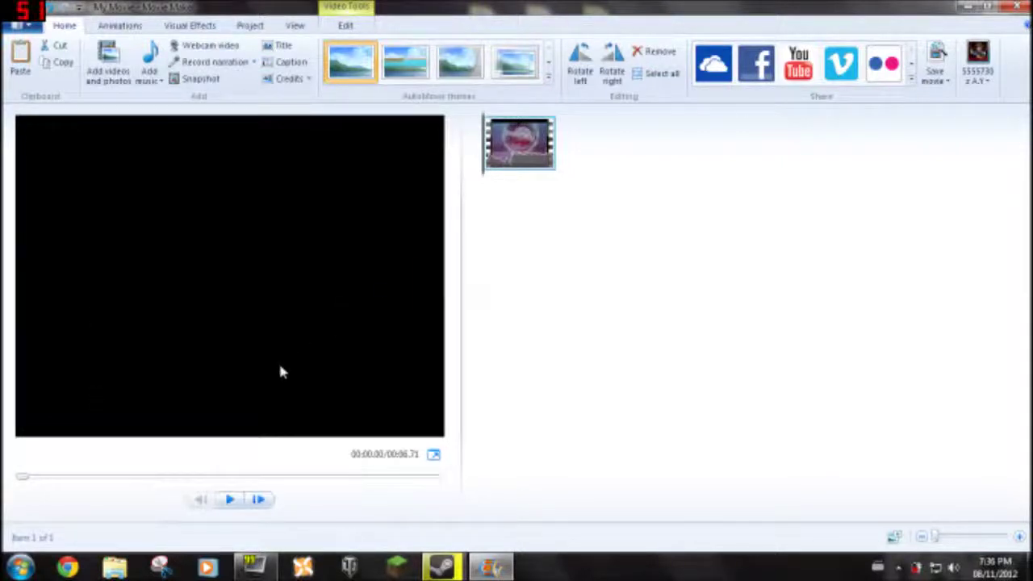
click(230, 501)
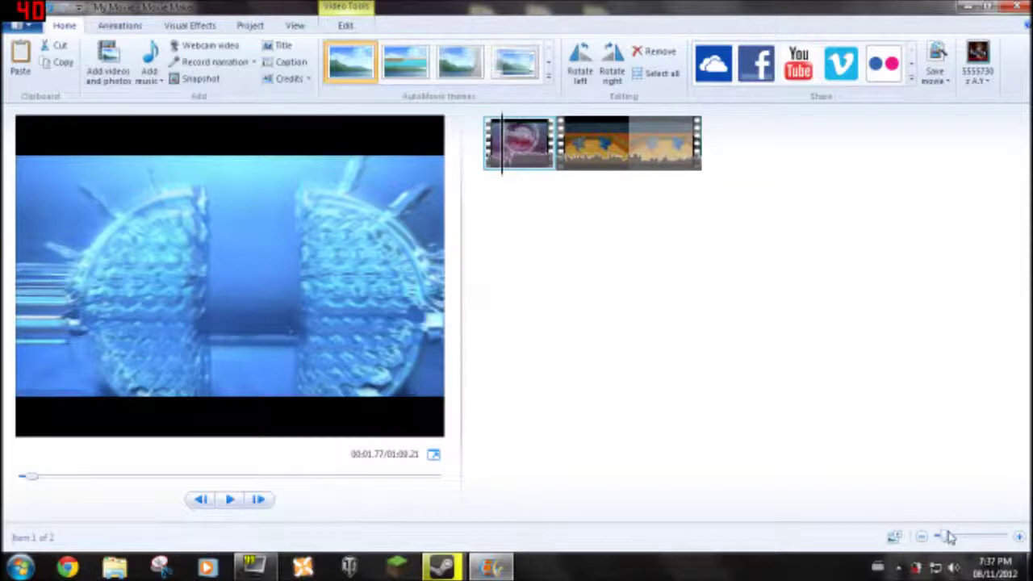
Drag the storyboard zoom slider down so the intro and game footage clips both fit.
drag(950, 536, 870, 539)
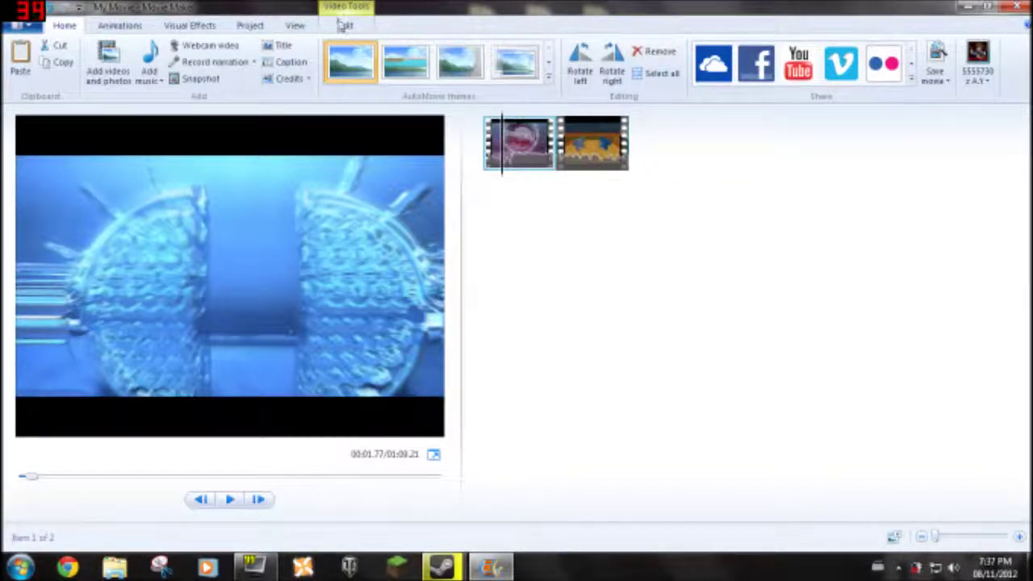
Skim several scenes across both clips, ending back at the start of the intro clip.
click(518, 171)
click(593, 171)
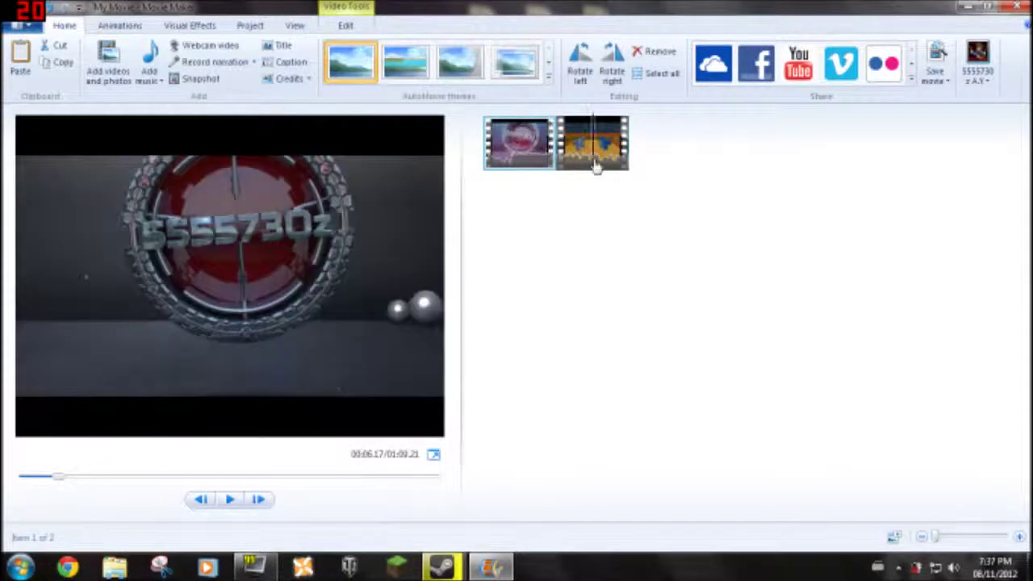
click(596, 171)
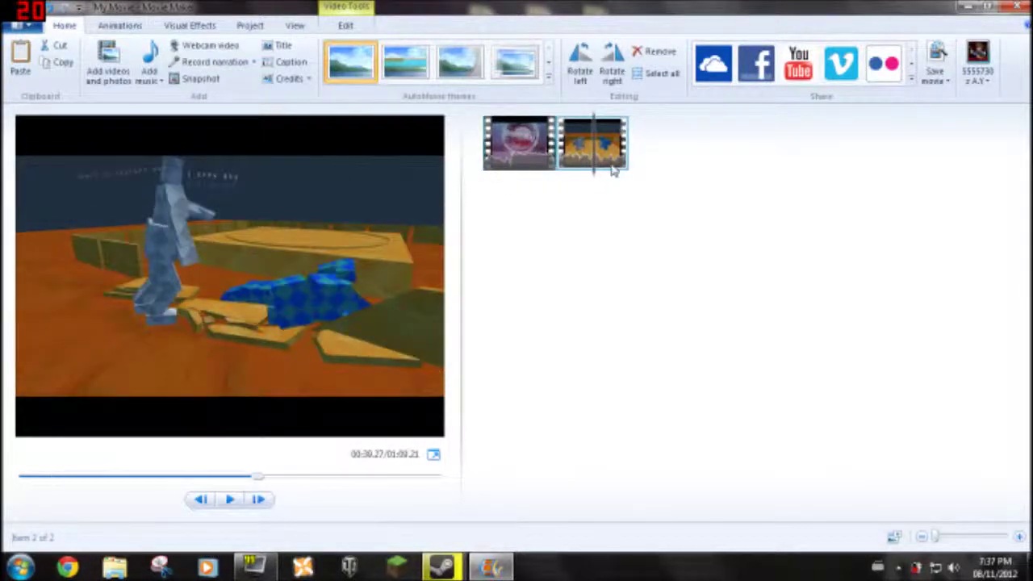
click(586, 180)
click(611, 180)
click(592, 185)
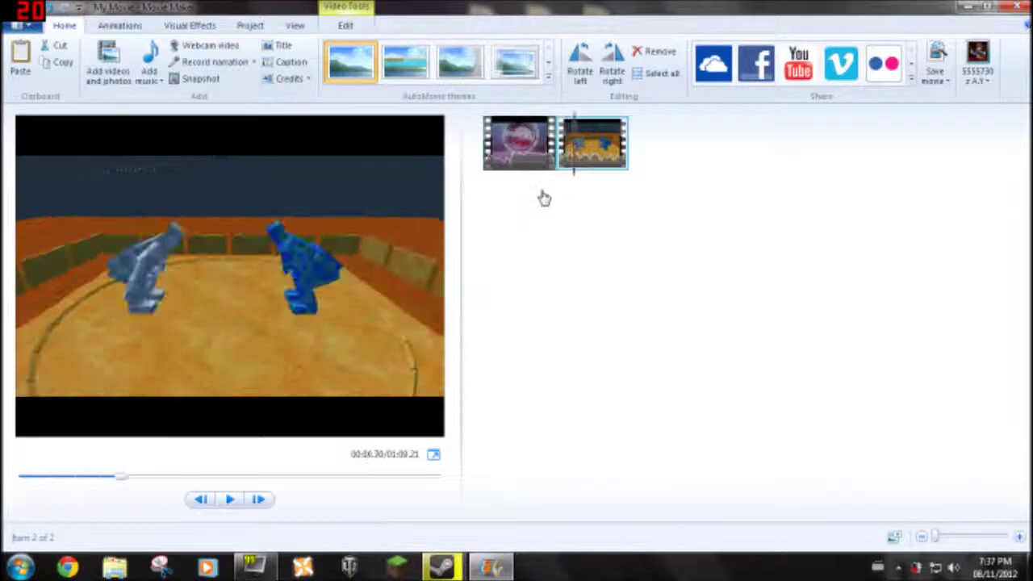
click(486, 203)
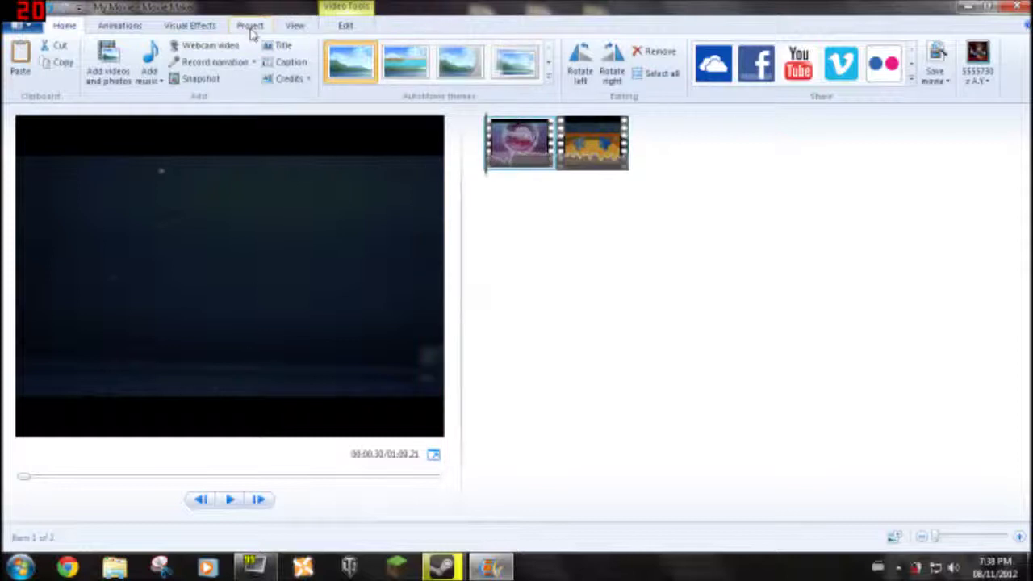
Look through the View and Edit tabs, then set No emphasis and Widescreen (16:9) under Project.
click(295, 26)
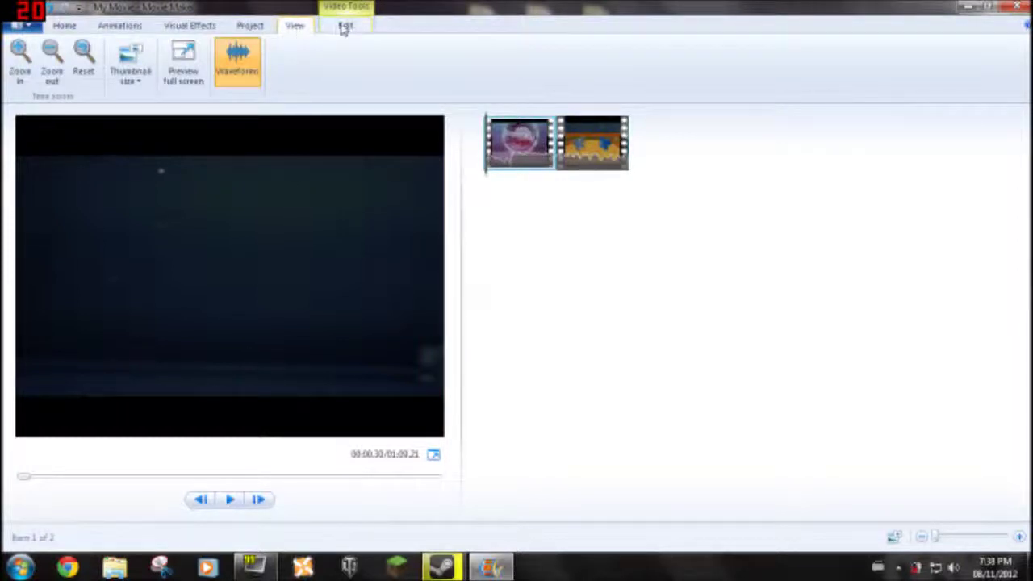
click(345, 27)
click(250, 26)
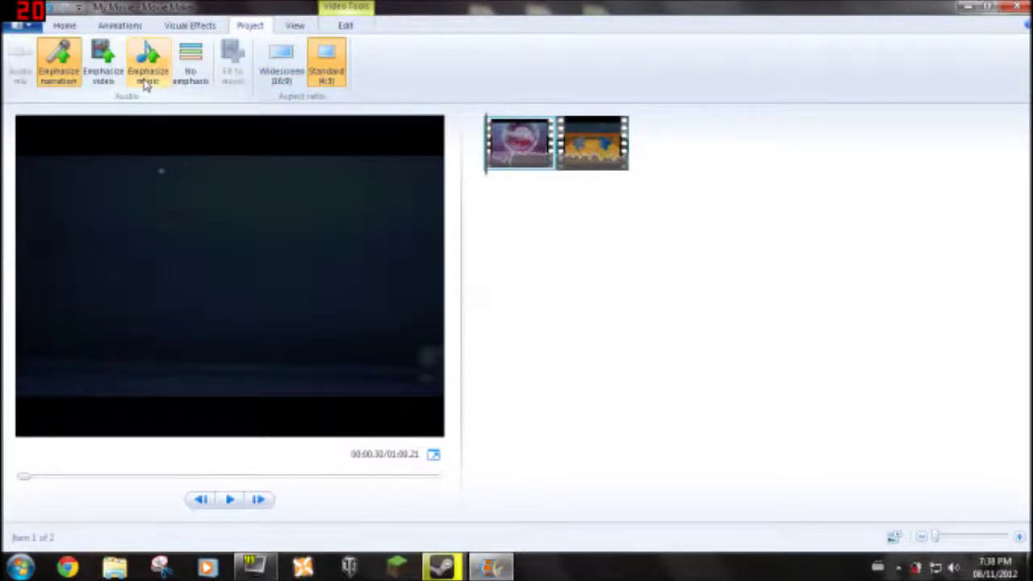
click(195, 79)
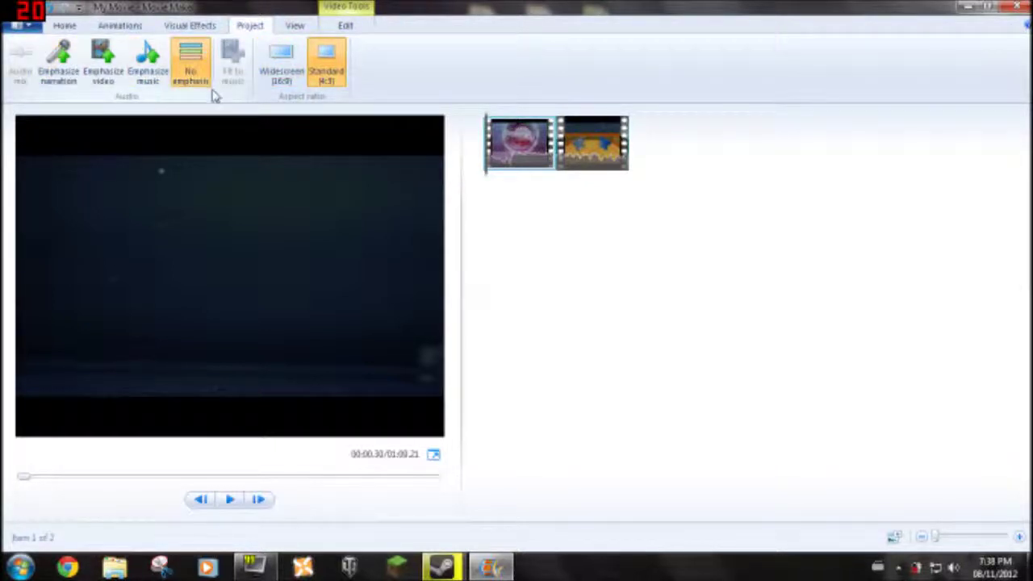
click(291, 87)
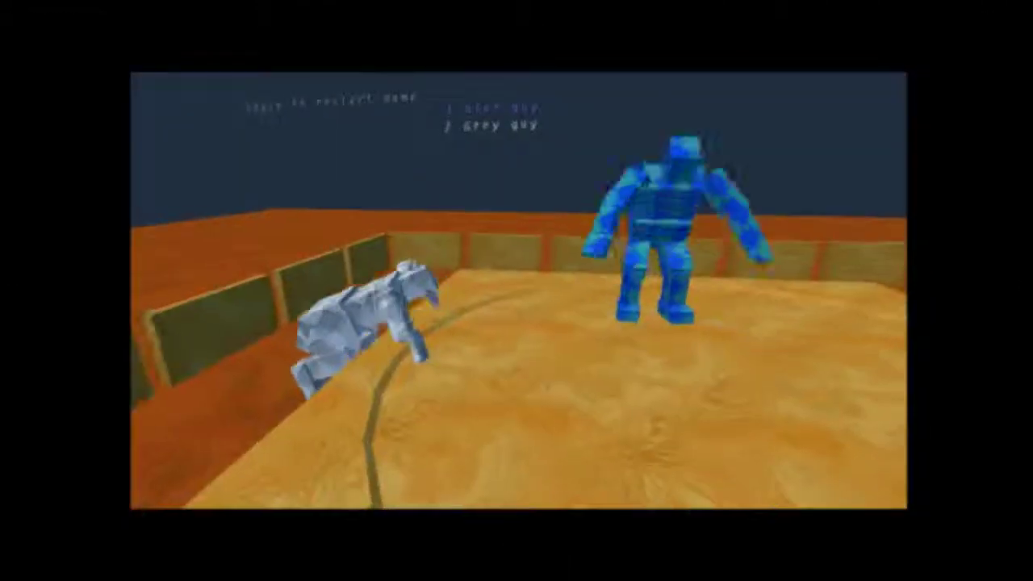
Leave the full-screen preview with Esc and bring up the View tab's storyboard options.
mouse_move(516, 540)
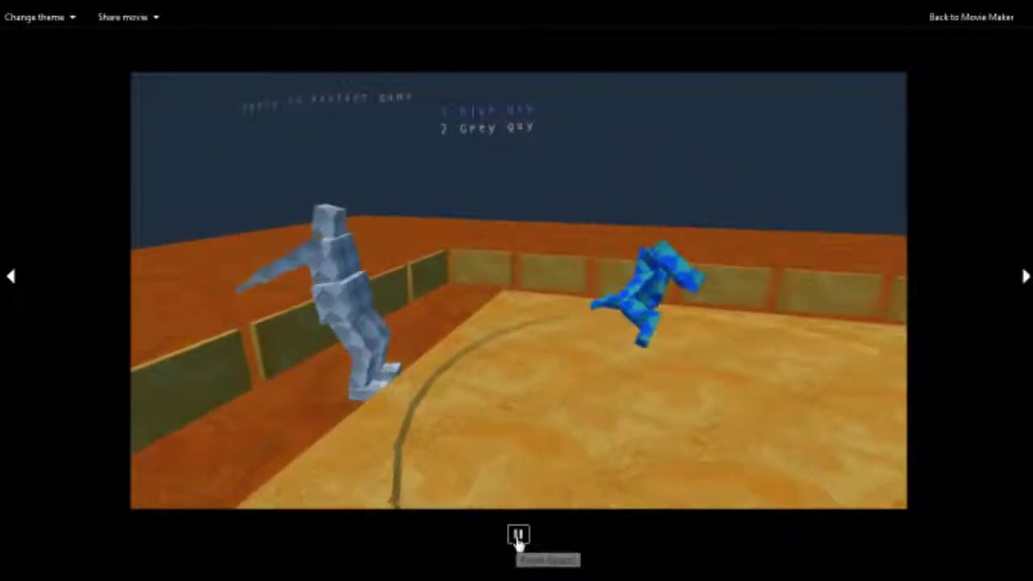
key(Escape)
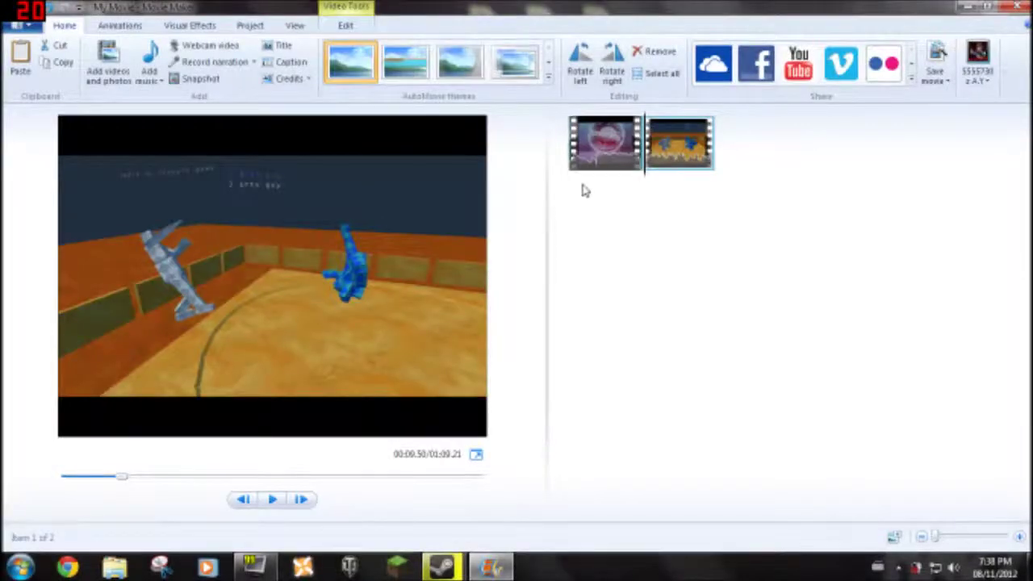
click(295, 26)
Set the project to Widescreen (16:9), then exit full-screen preview and pause playback.
click(346, 25)
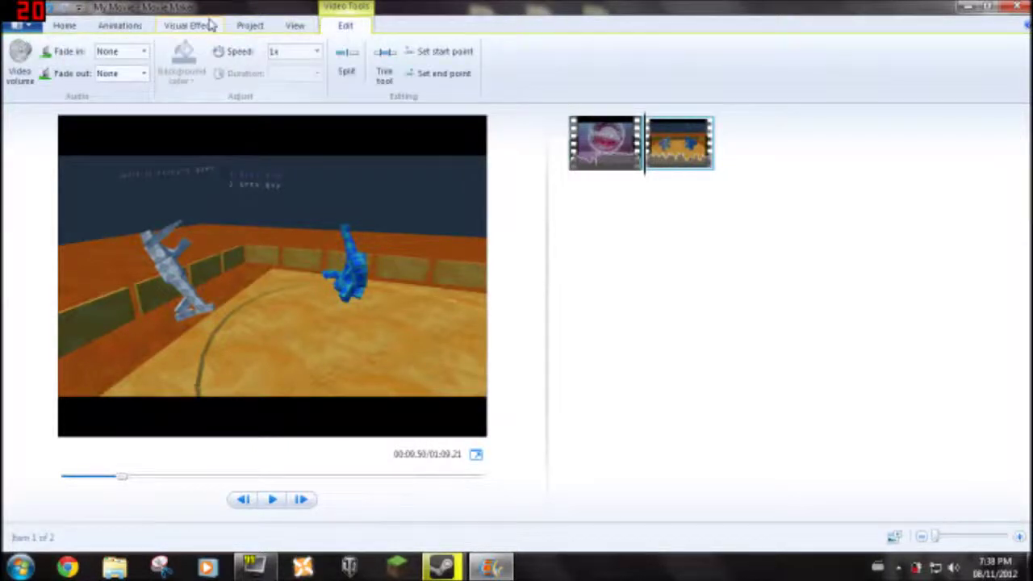
click(250, 25)
click(281, 60)
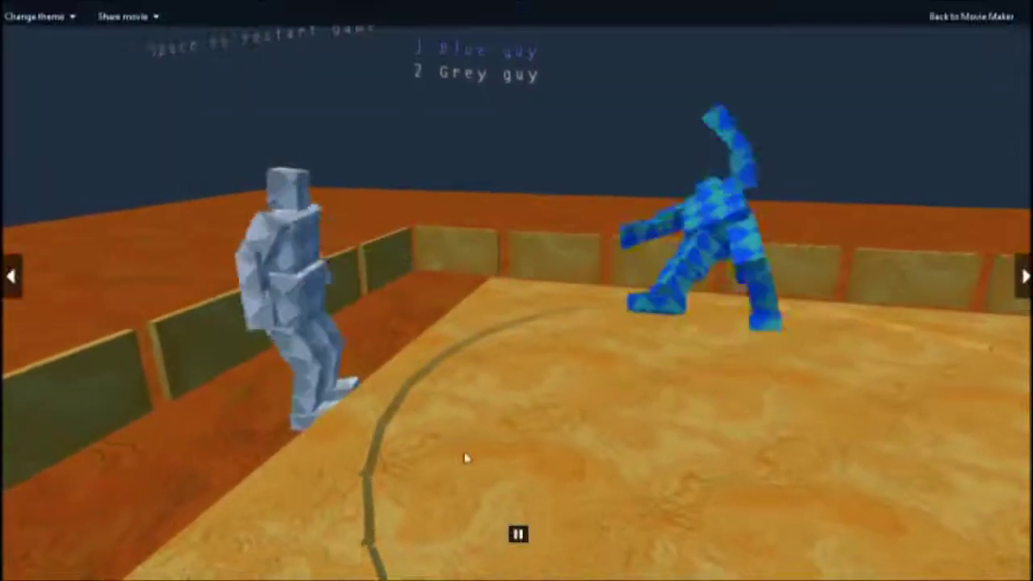
key(Escape)
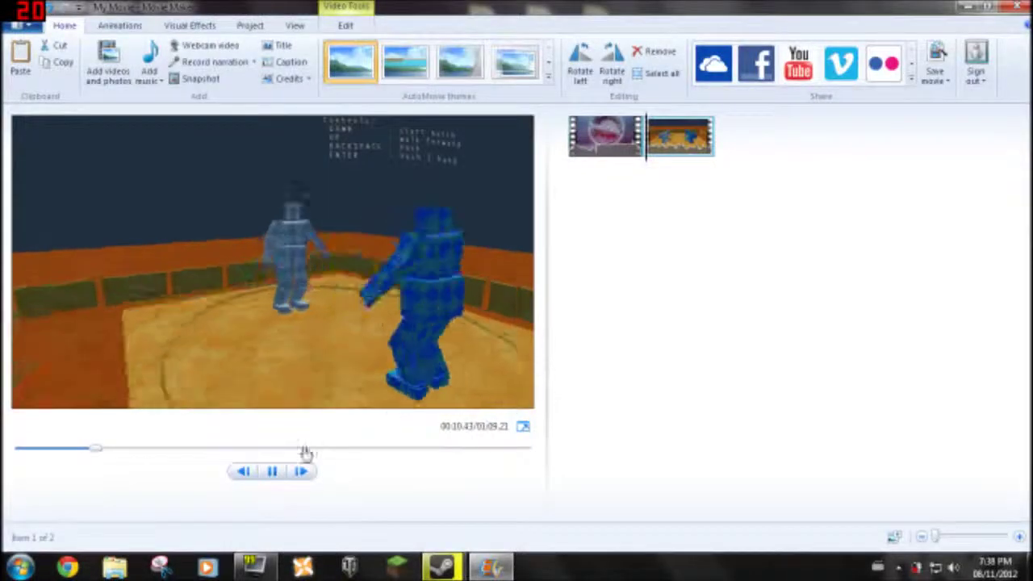
click(272, 475)
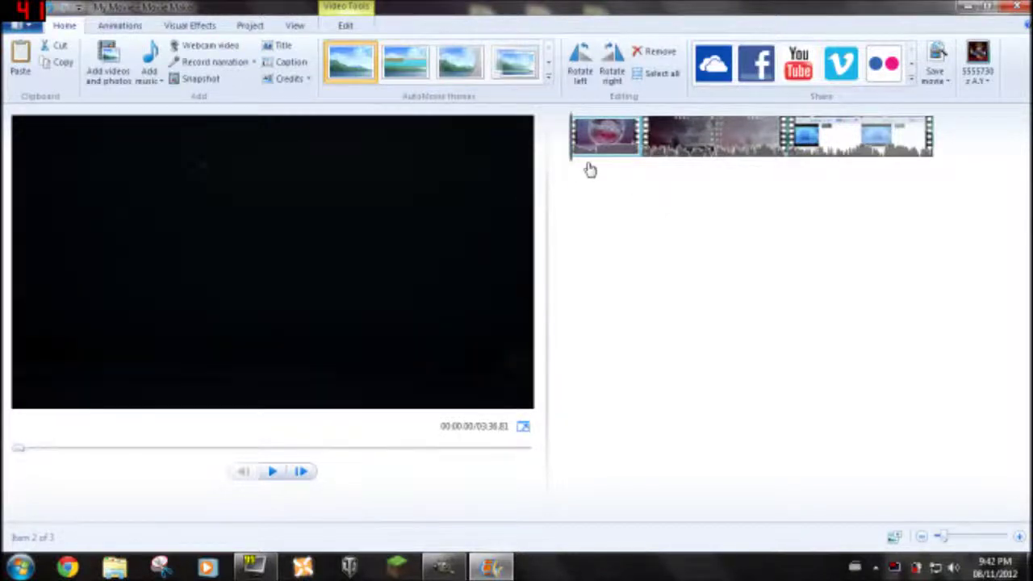
click(745, 166)
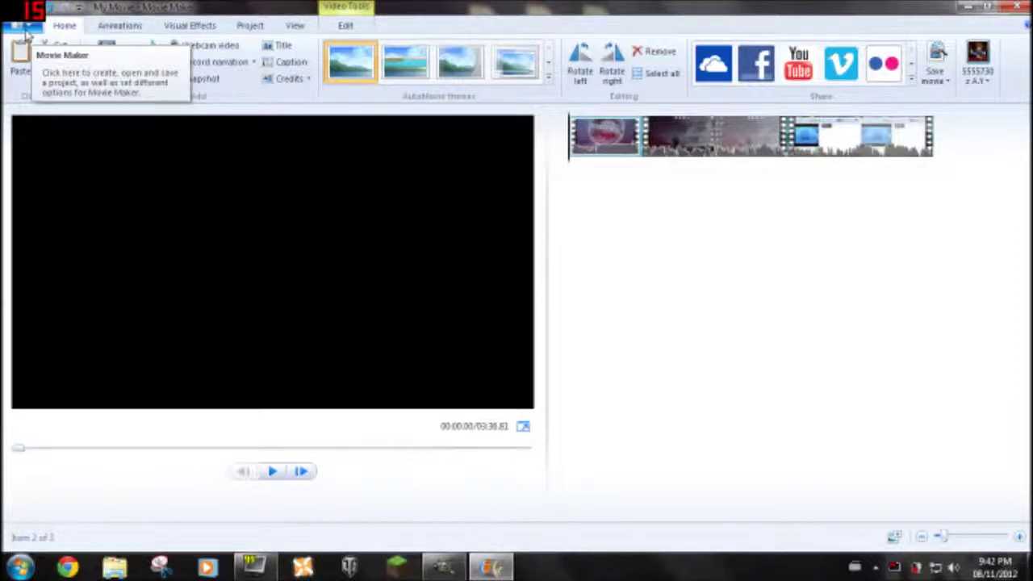
click(25, 33)
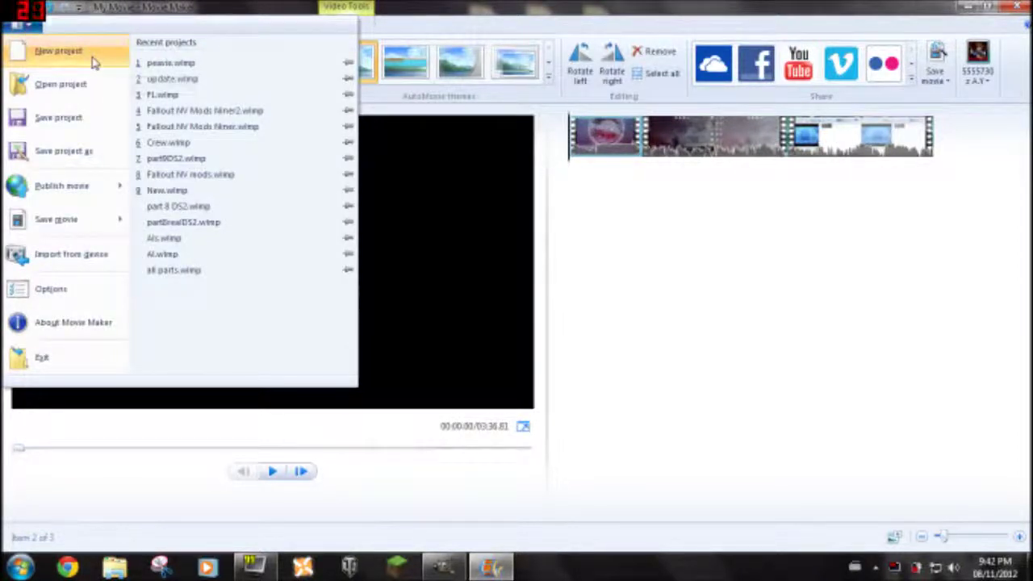
Show the Save movie presets: YouTube, Zune HD 720p, For computer, DVD and e-mail.
mouse_move(70, 220)
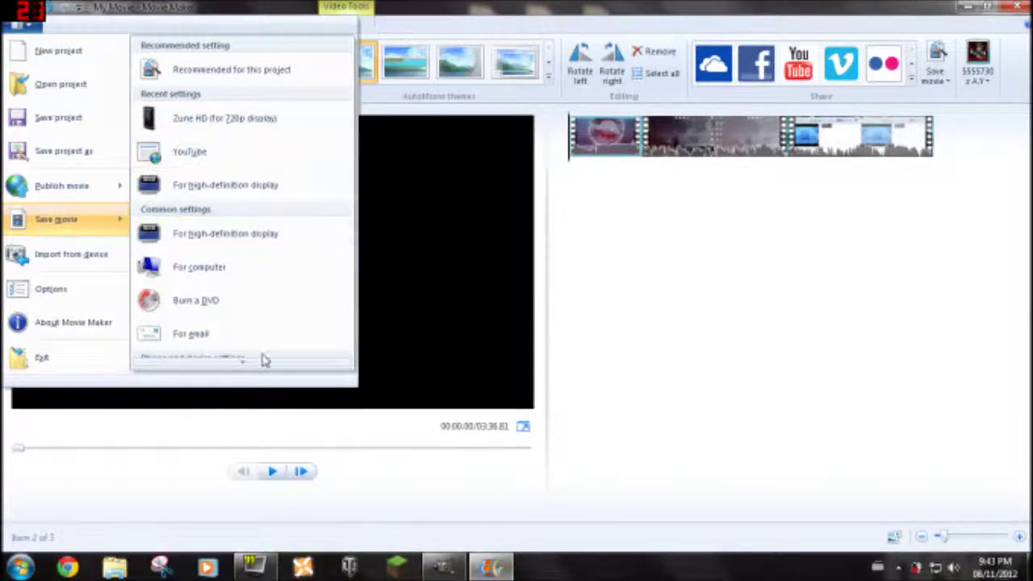
scroll(248, 368, down, 5)
scroll(232, 233, up, 5)
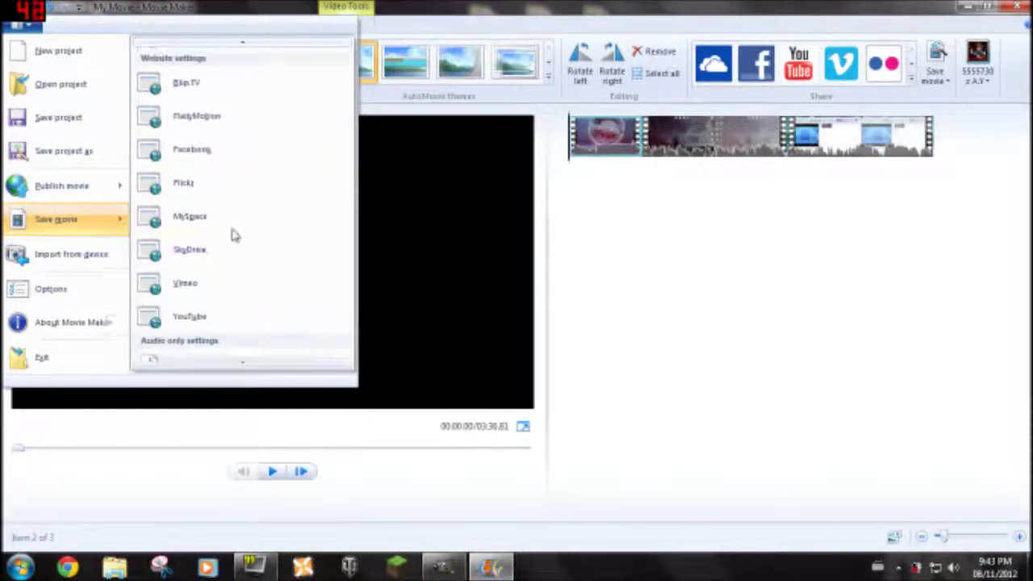
scroll(232, 233, up, 6)
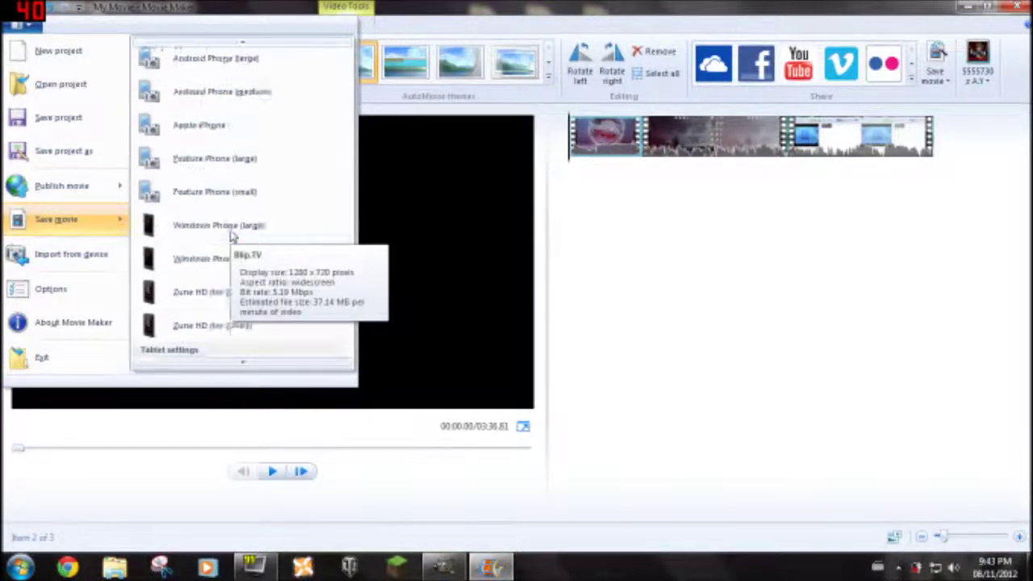
scroll(202, 155, down, 2)
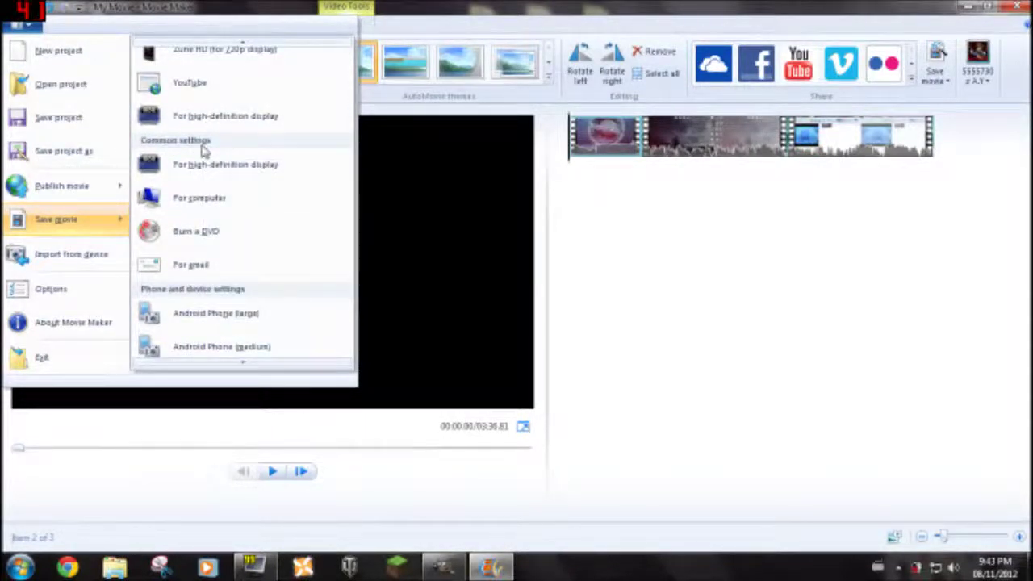
scroll(201, 154, down, 1)
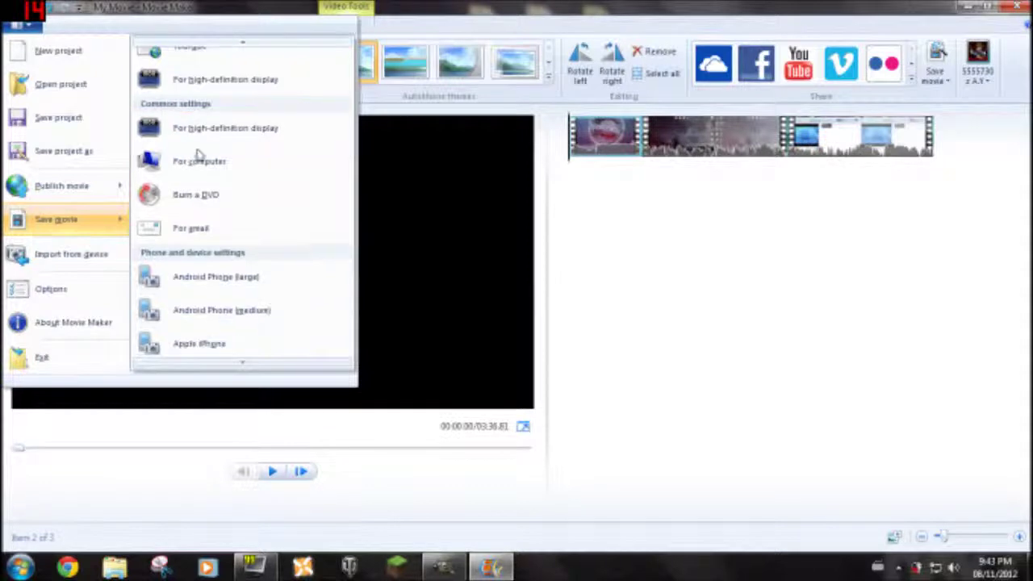
scroll(198, 155, down, 4)
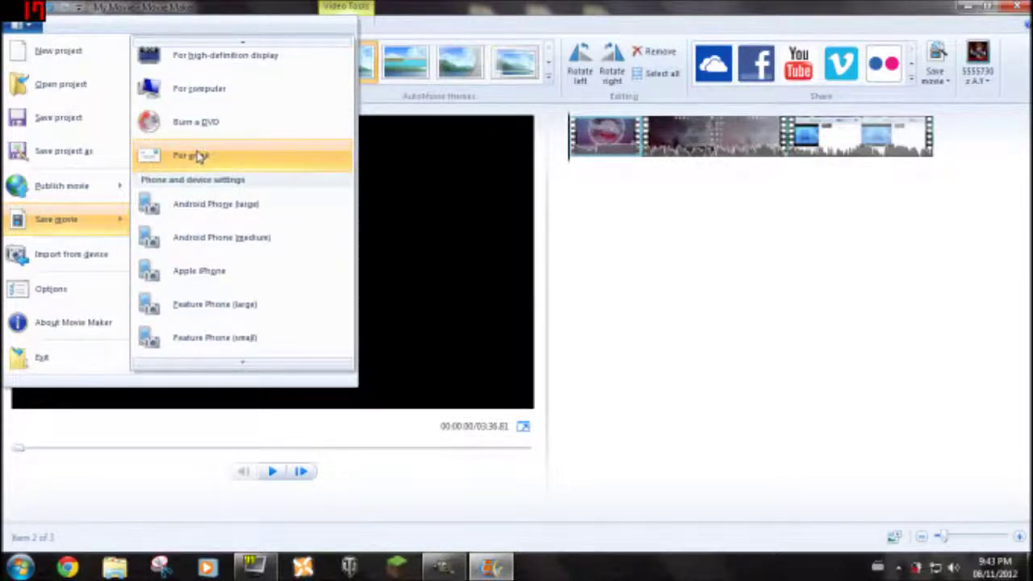
scroll(194, 158, up, 6)
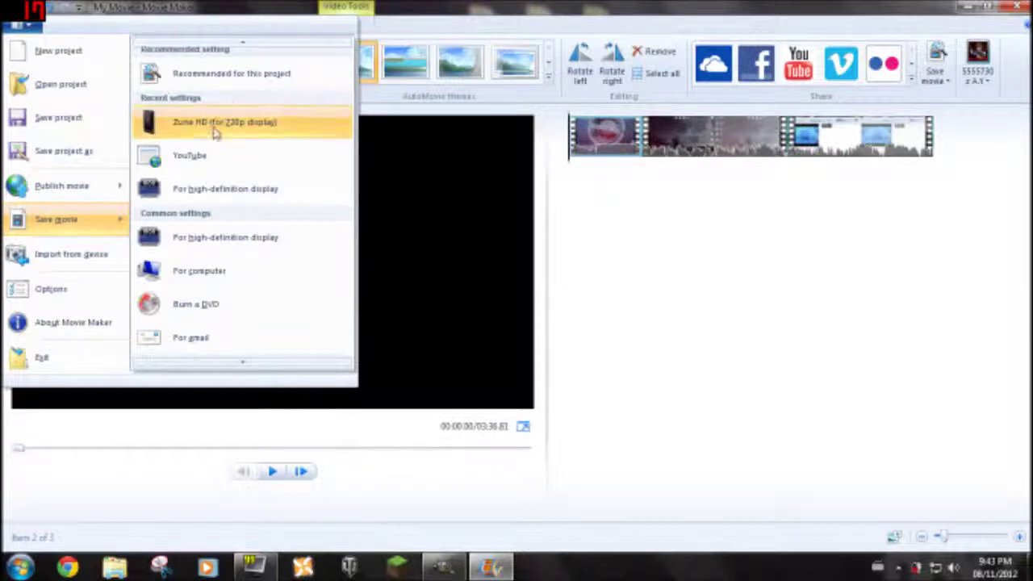
scroll(213, 137, down, 2)
scroll(191, 262, down, 4)
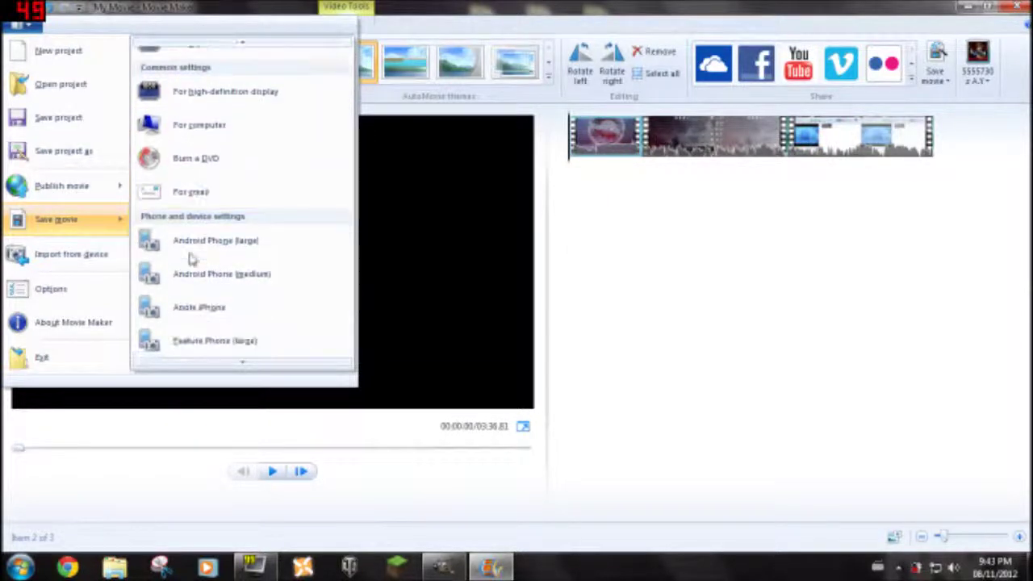
scroll(247, 196, down, 5)
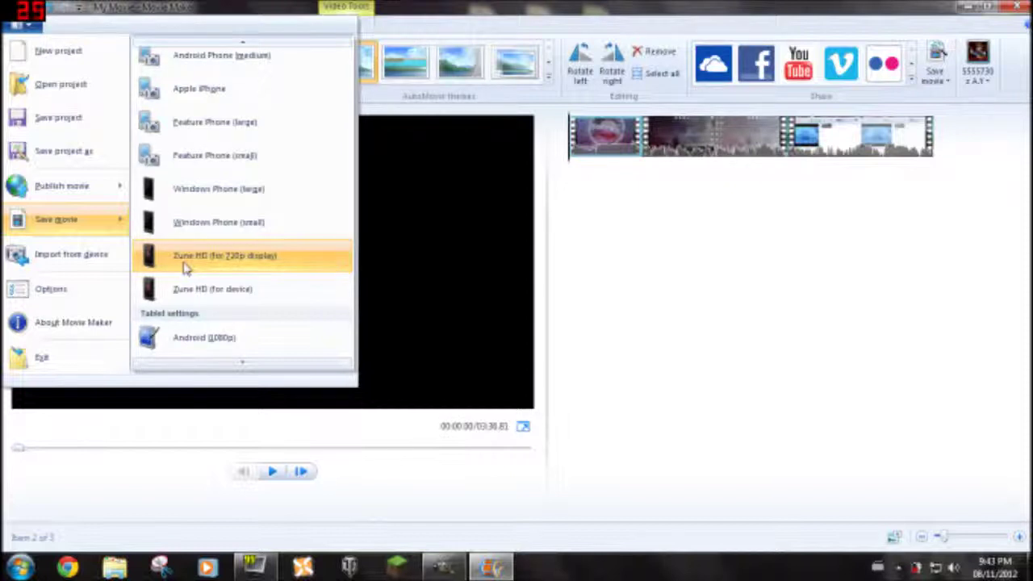
scroll(185, 267, down, 2)
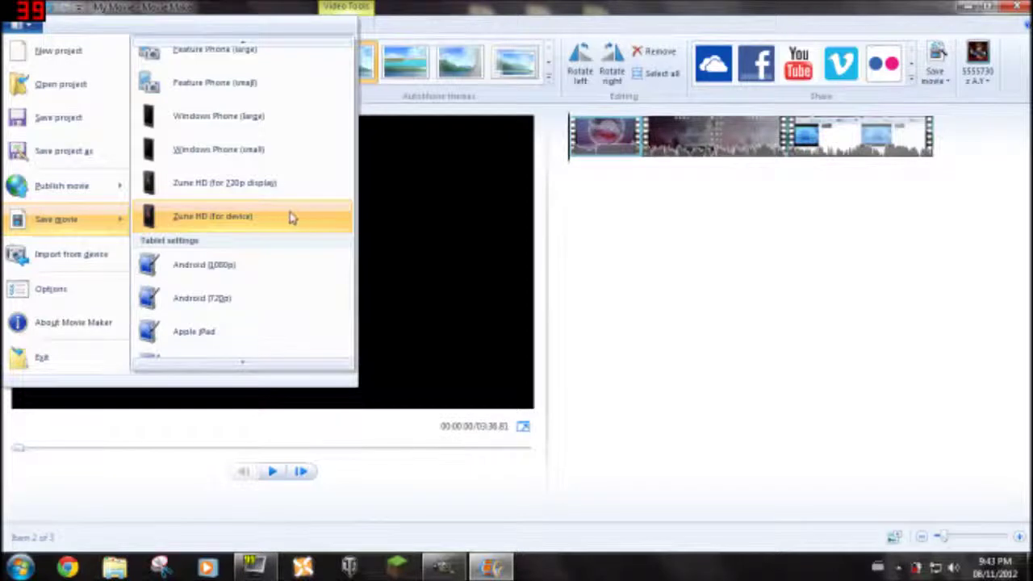
scroll(283, 216, down, 4)
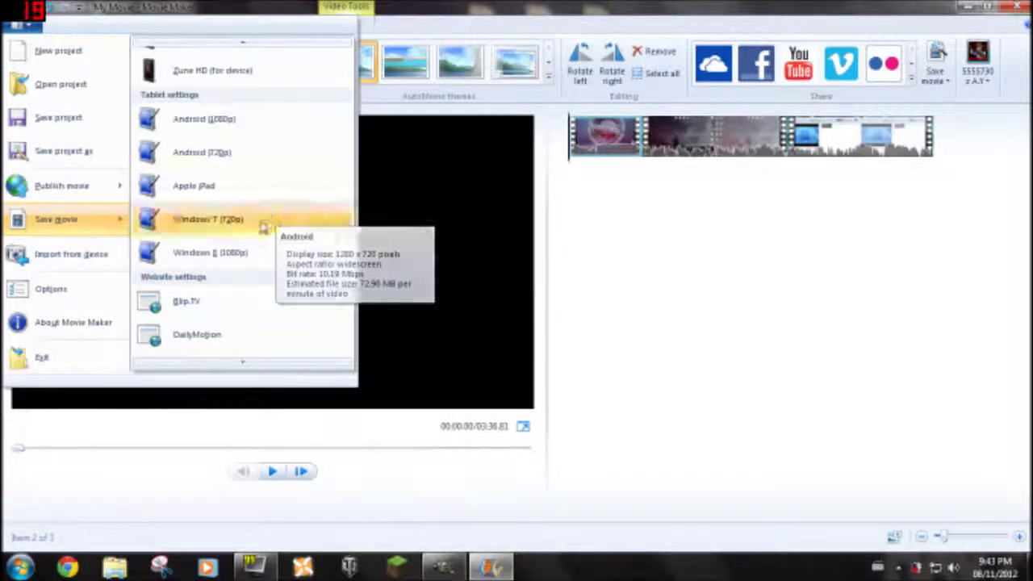
scroll(224, 232, down, 3)
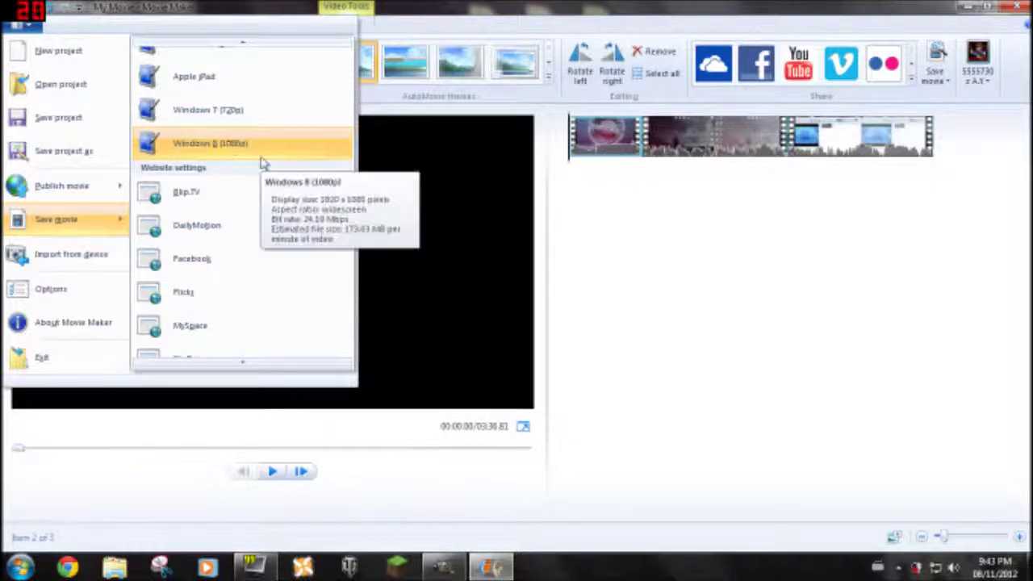
scroll(261, 164, down, 5)
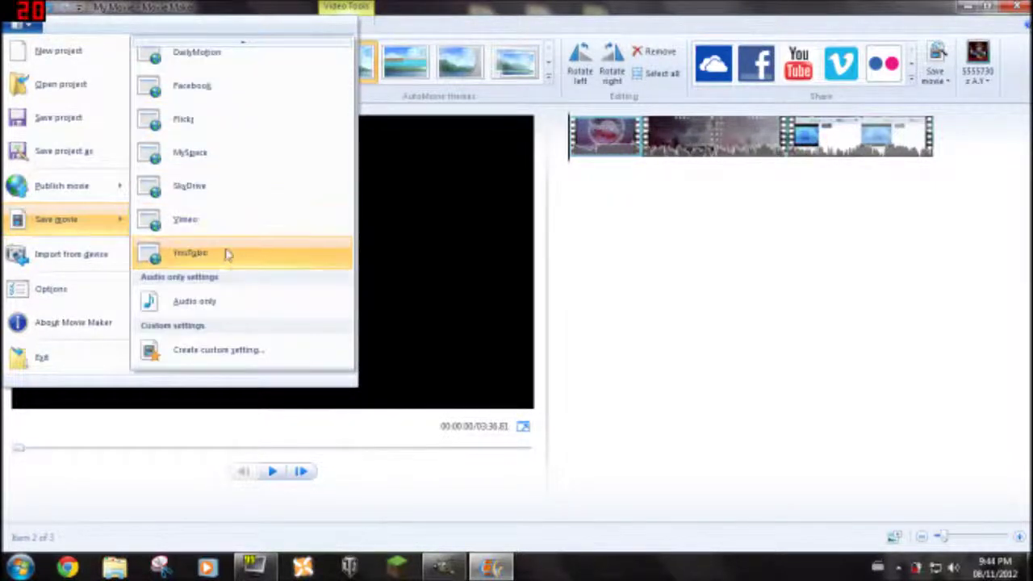
scroll(226, 170, up, 2)
scroll(219, 169, down, 2)
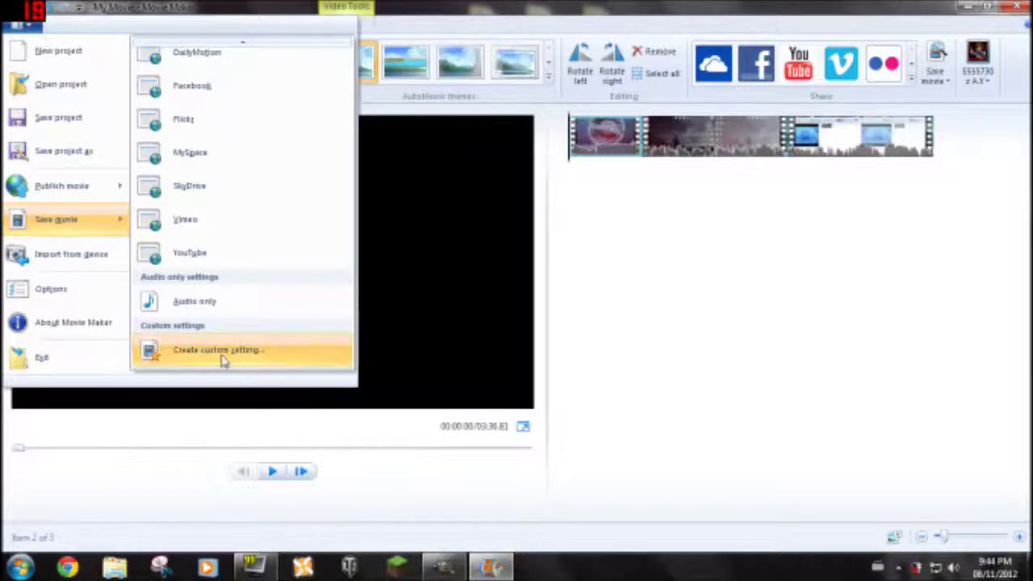
scroll(225, 357, up, 3)
scroll(224, 356, up, 3)
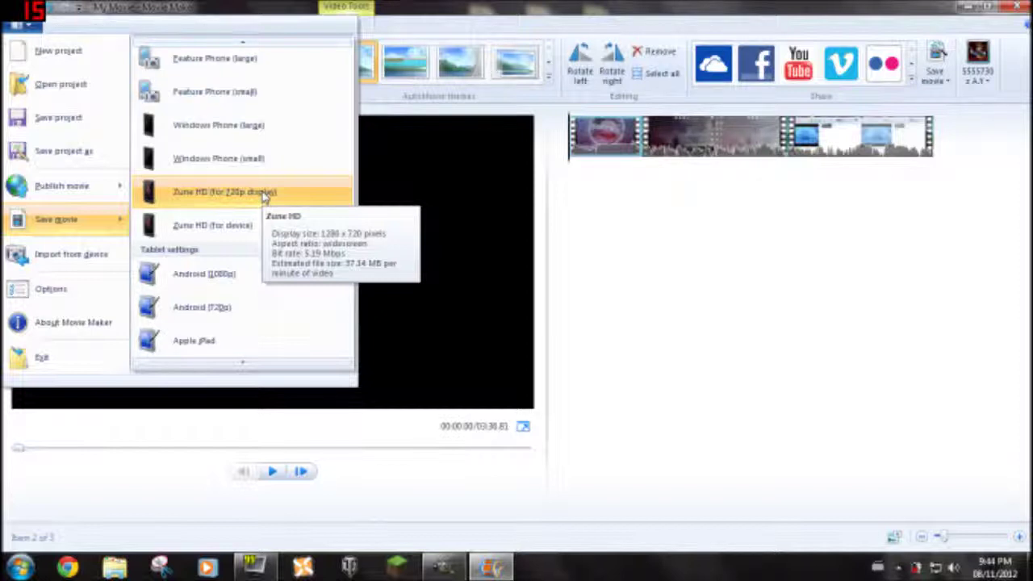
scroll(265, 197, up, 5)
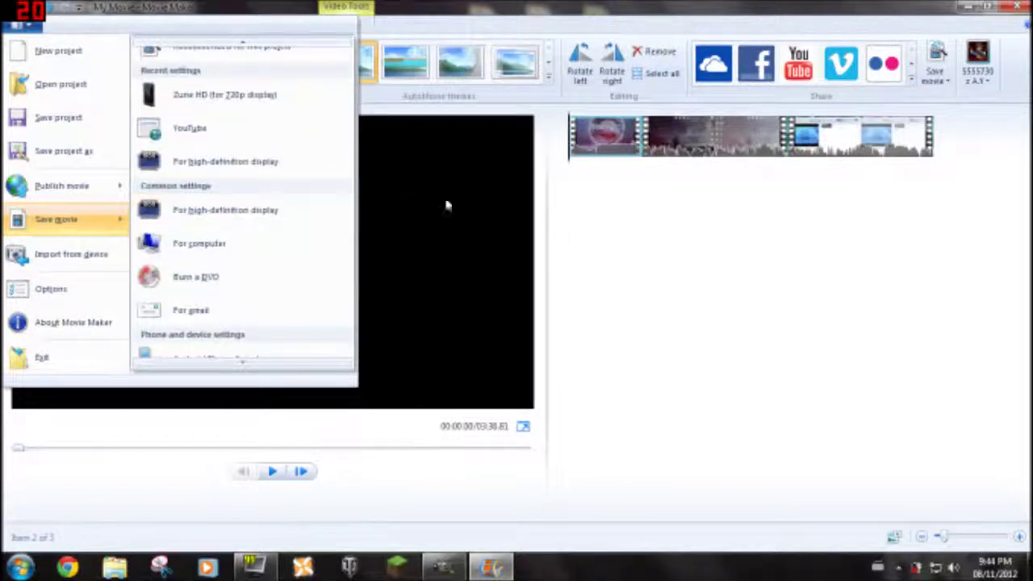
Open the YouTube-preset save dialog, check the MPEG-4 file type, cancel, then close the application menu.
click(176, 139)
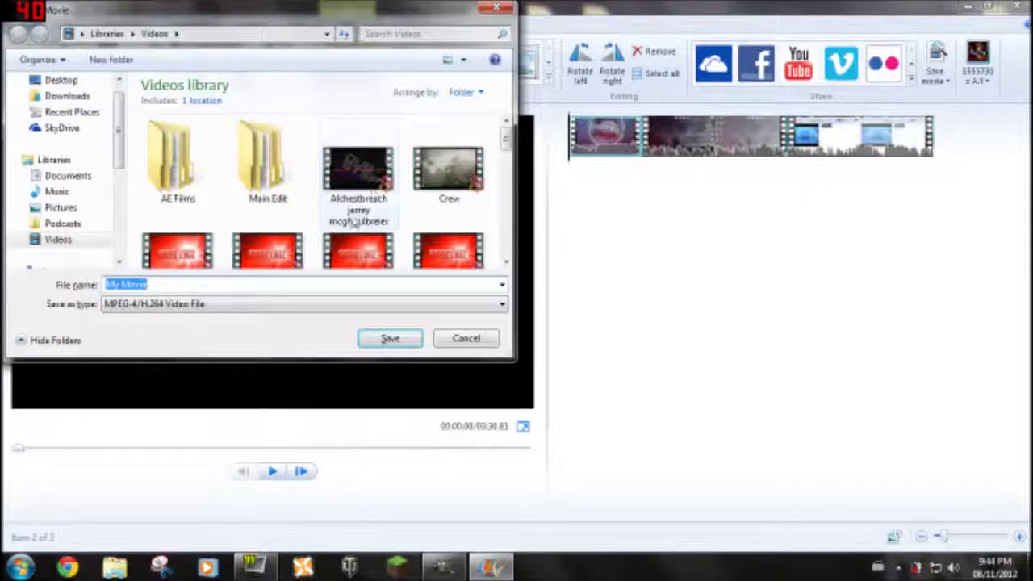
click(164, 304)
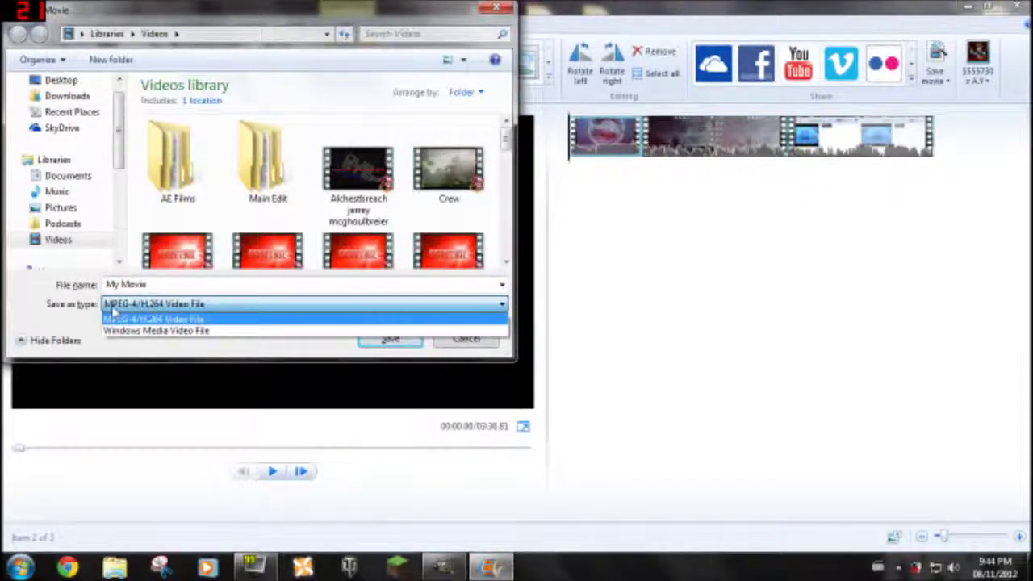
click(478, 342)
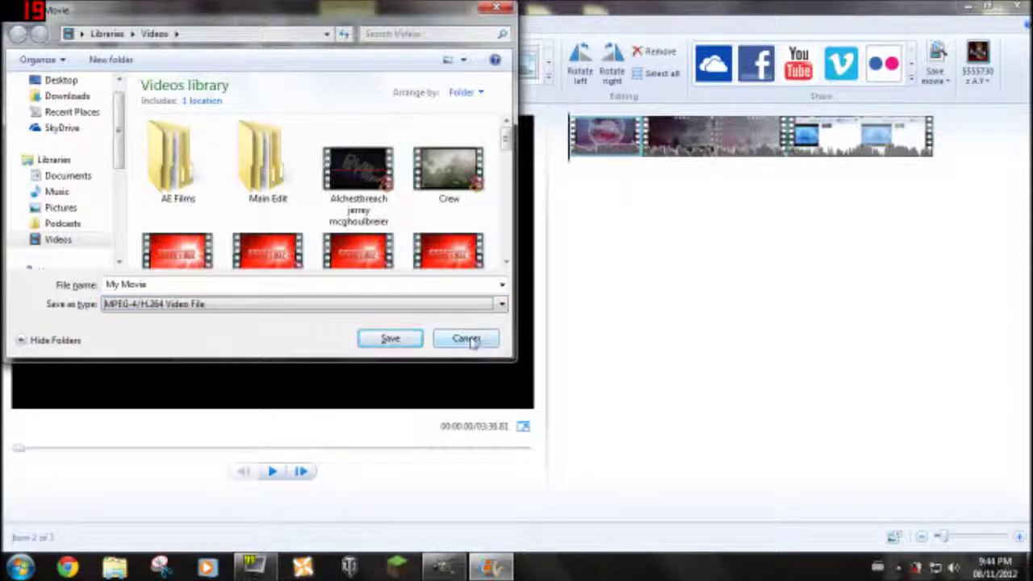
click(478, 342)
click(19, 25)
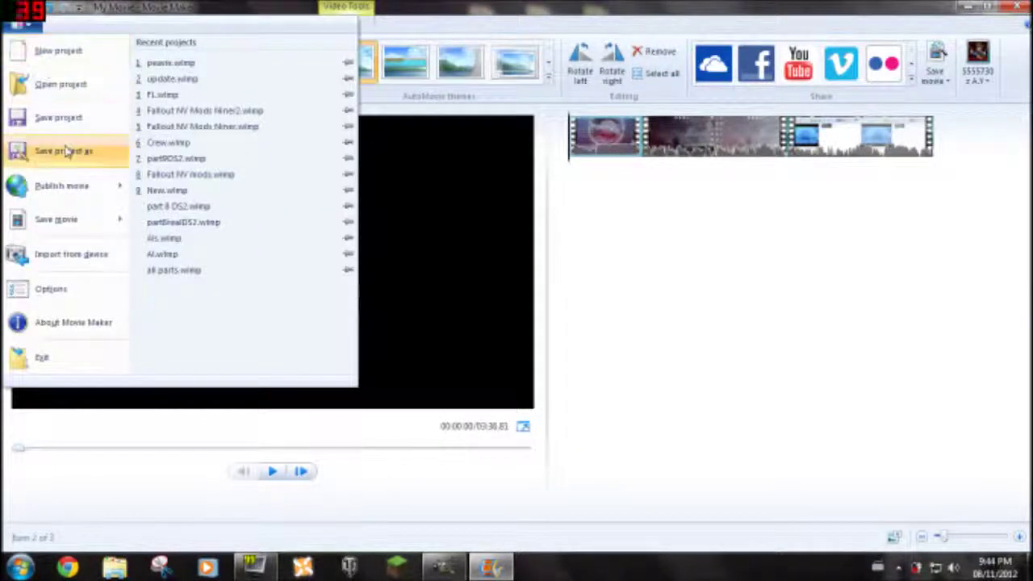
click(733, 345)
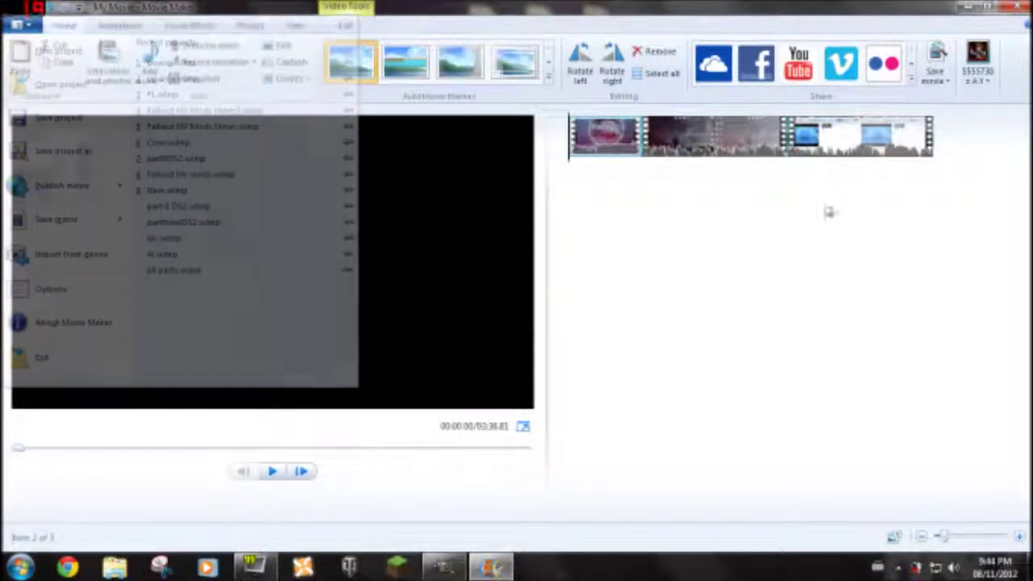